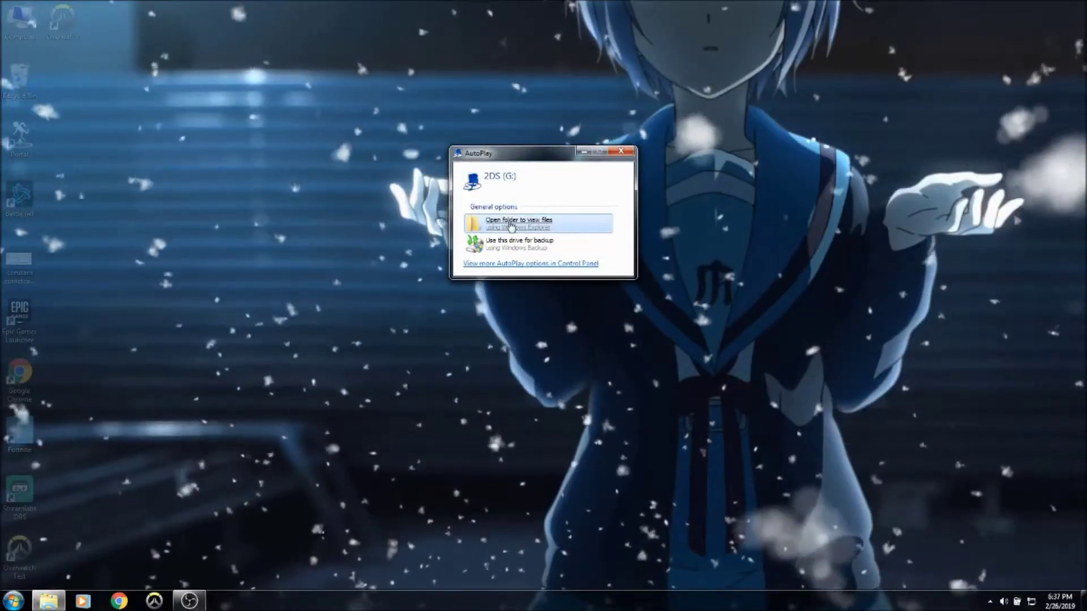
# Step: Open the SD card in a window snapped to the right half, with Downloads in a new window on the left
pyautogui.click(511, 225)
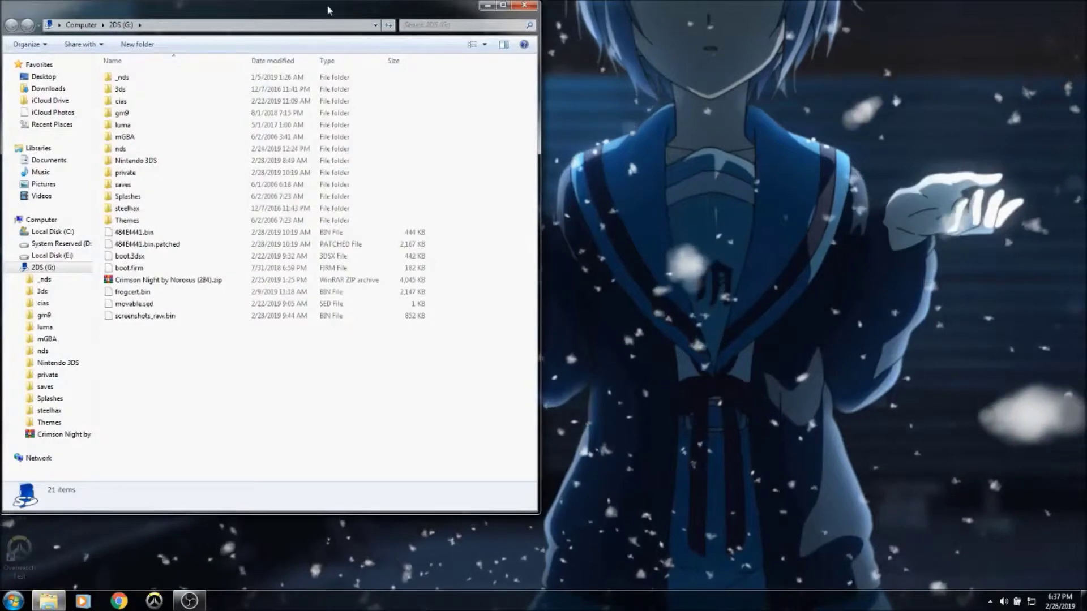
pyautogui.moveTo(328, 8); pyautogui.dragTo(1086, 7)
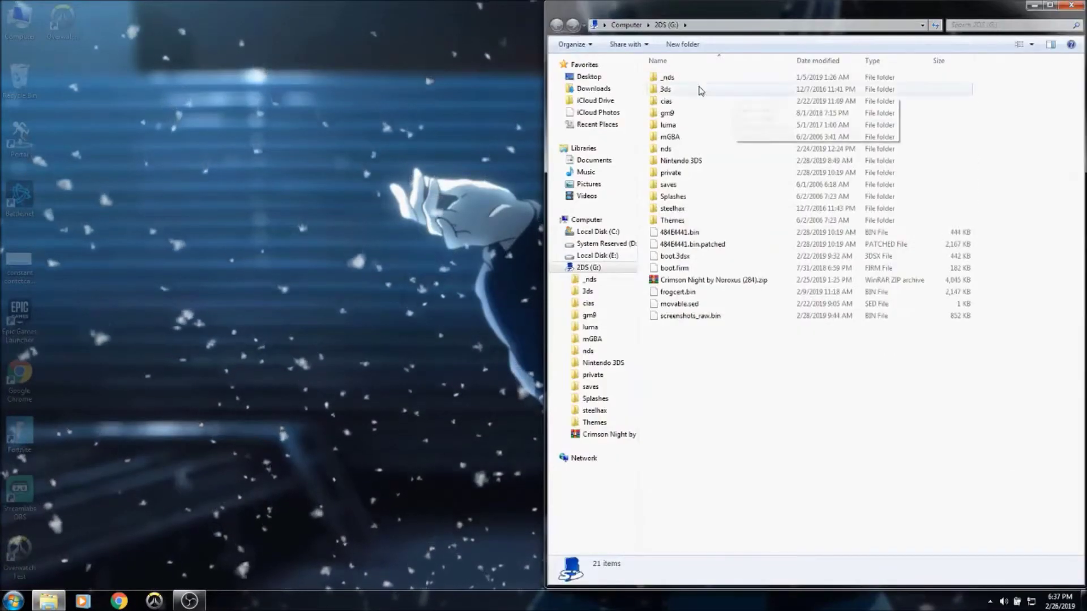
pyautogui.rightClick(608, 89)
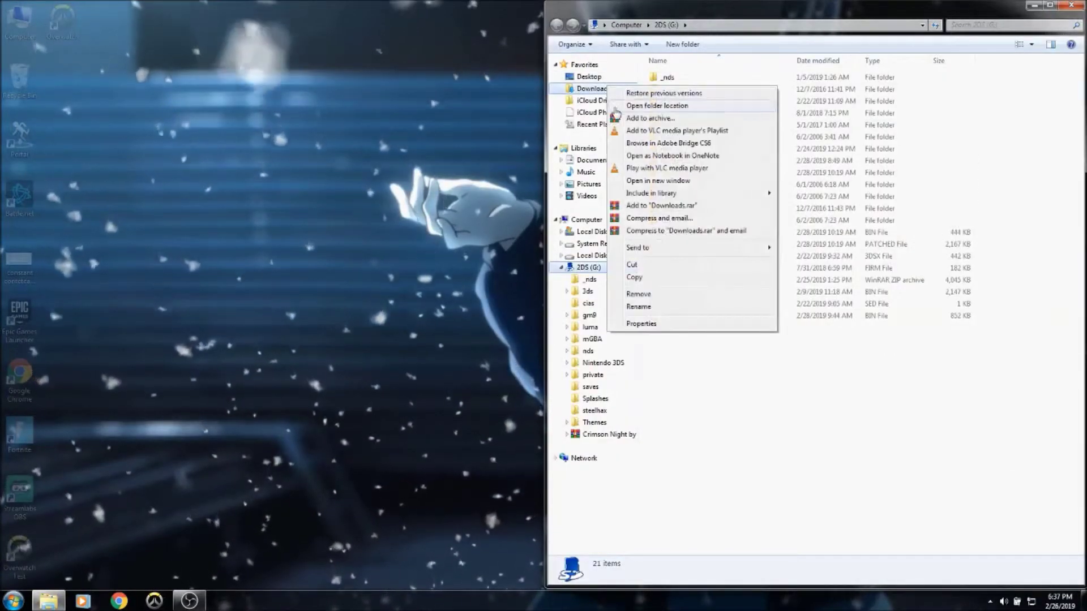
pyautogui.click(625, 179)
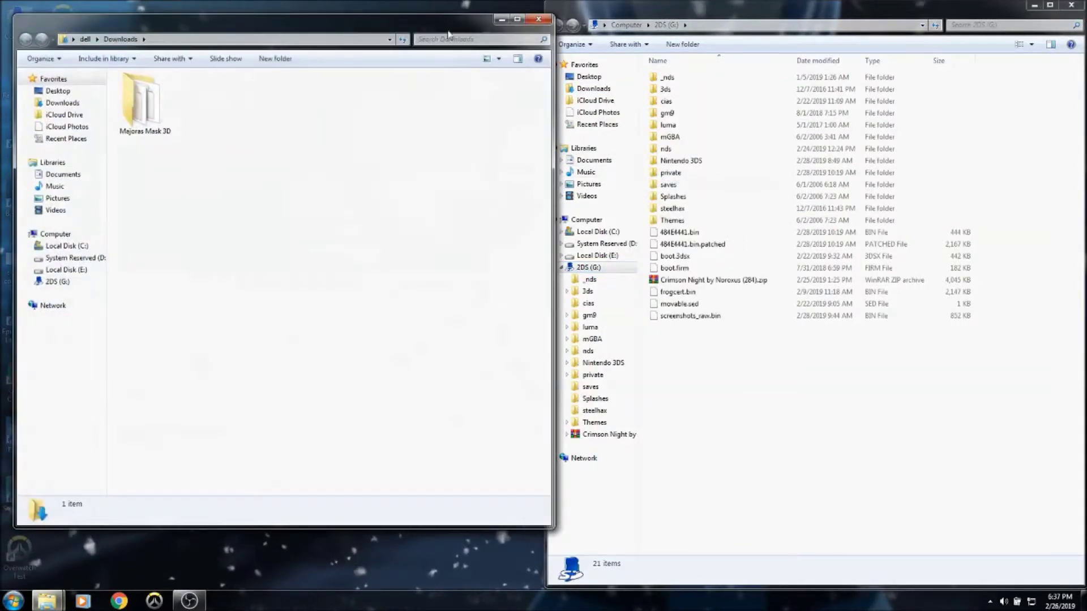
pyautogui.moveTo(420, 30); pyautogui.dragTo(2, 5)
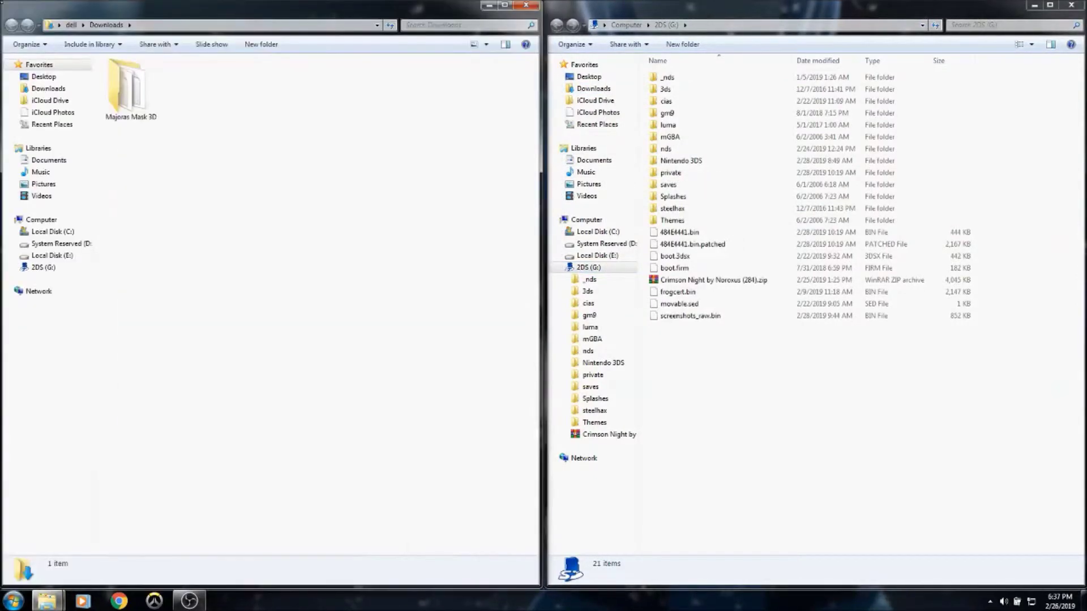
# Step: Browse the SD card to 3ds > Checkpoint > saves > 0x01255 Majora's Mask 3D > sample
pyautogui.doubleClick(680, 91)
pyautogui.click(682, 93)
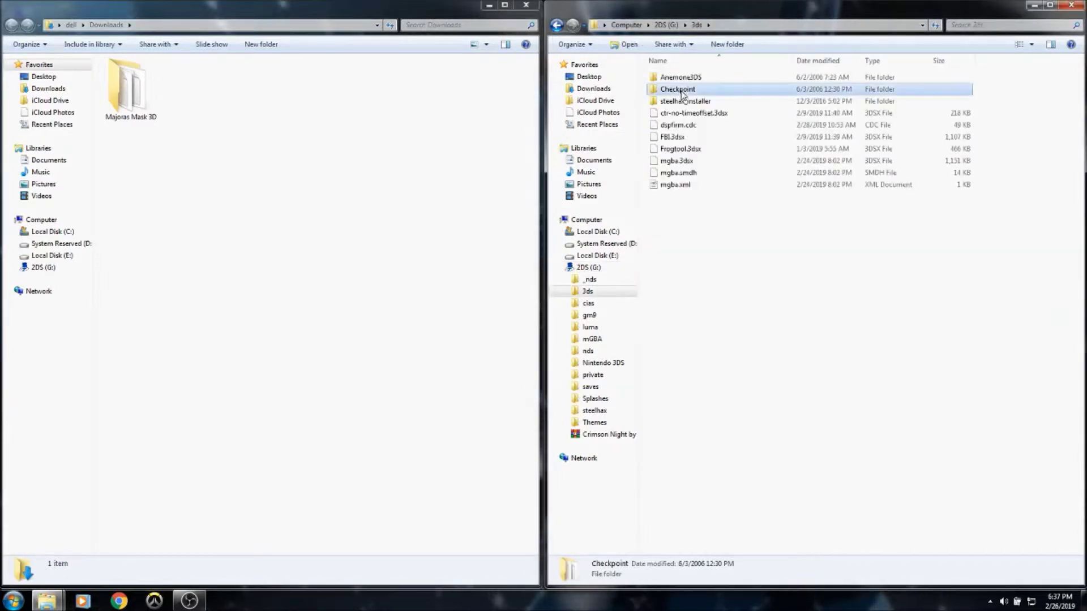
pyautogui.doubleClick(718, 94)
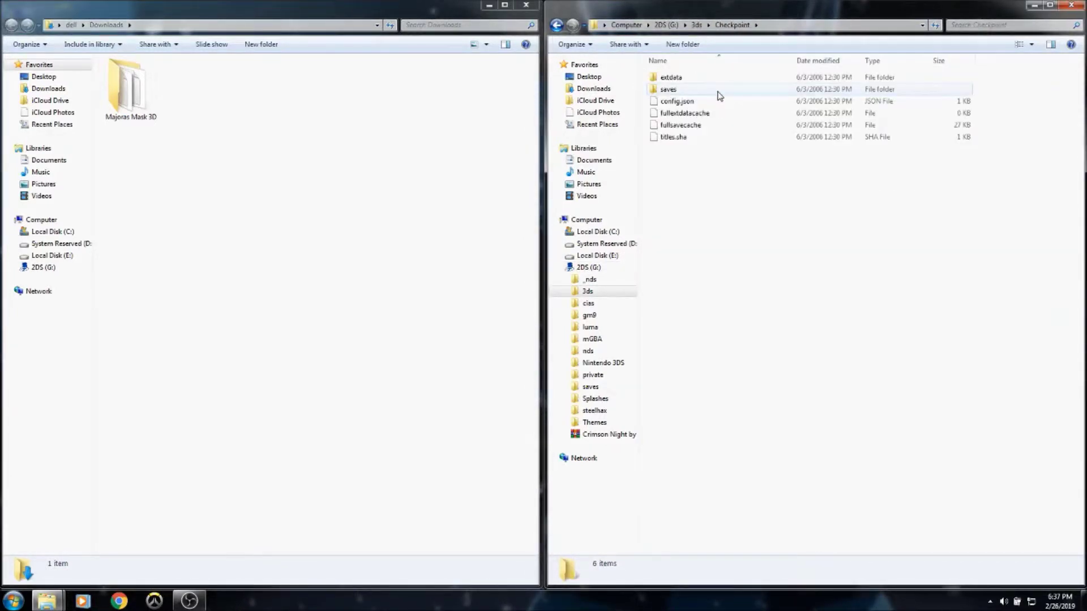
pyautogui.doubleClick(718, 93)
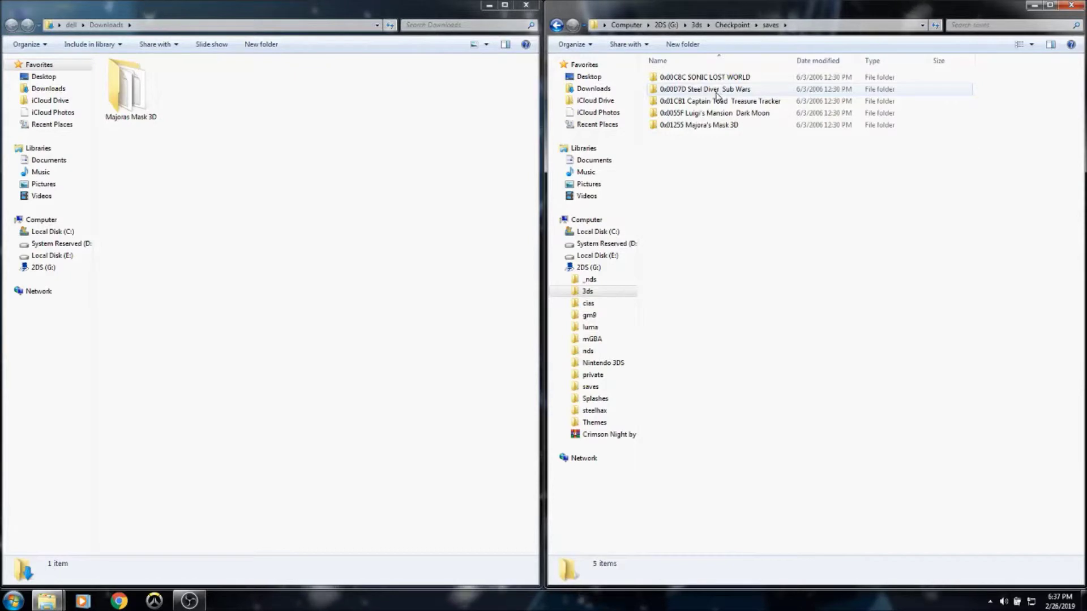
pyautogui.doubleClick(721, 128)
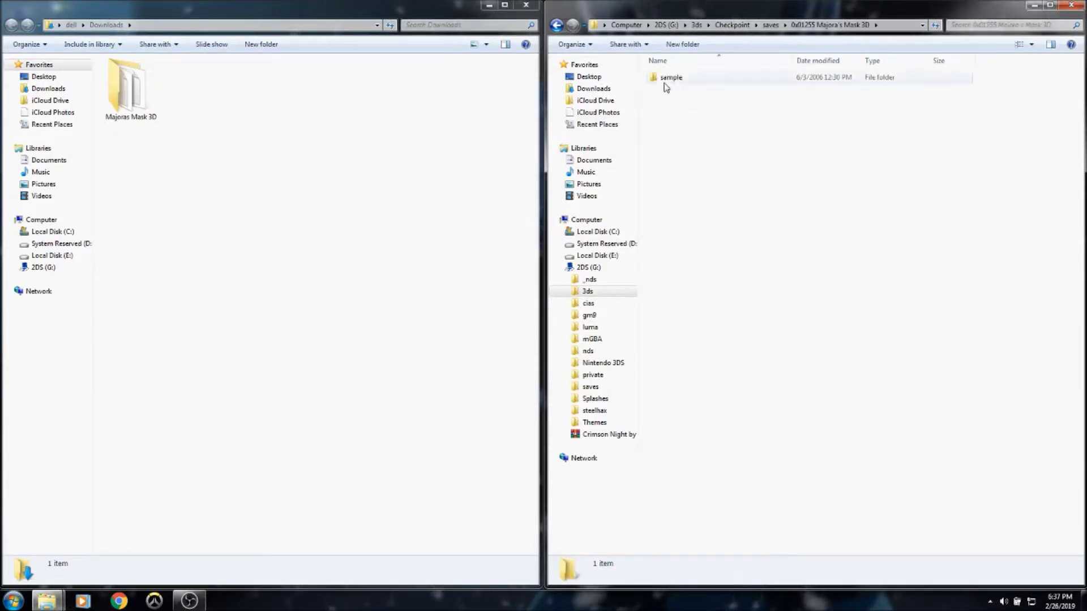
pyautogui.click(705, 83)
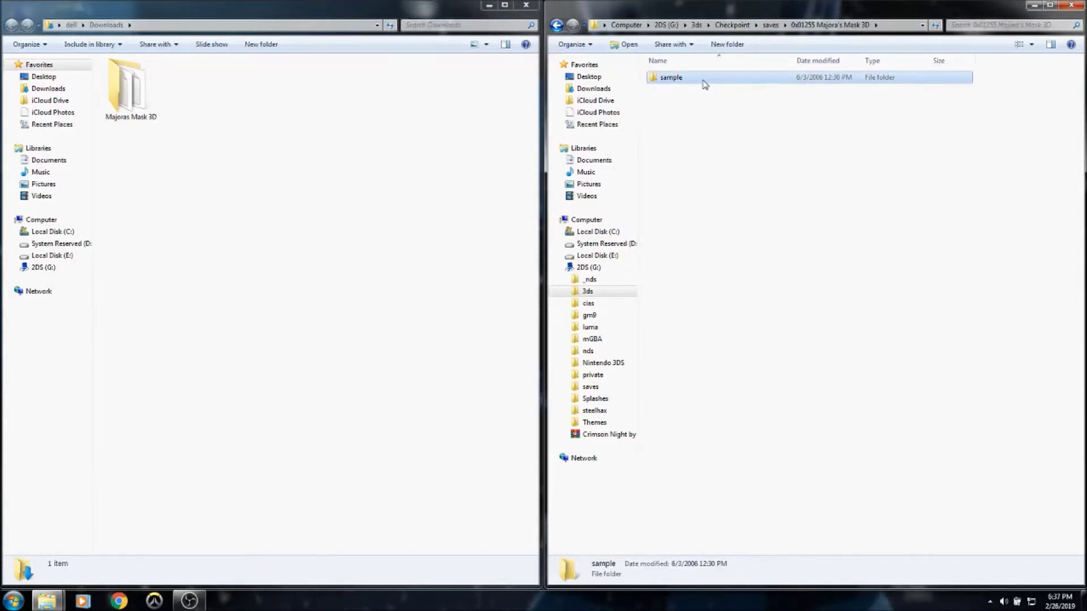
pyautogui.doubleClick(705, 84)
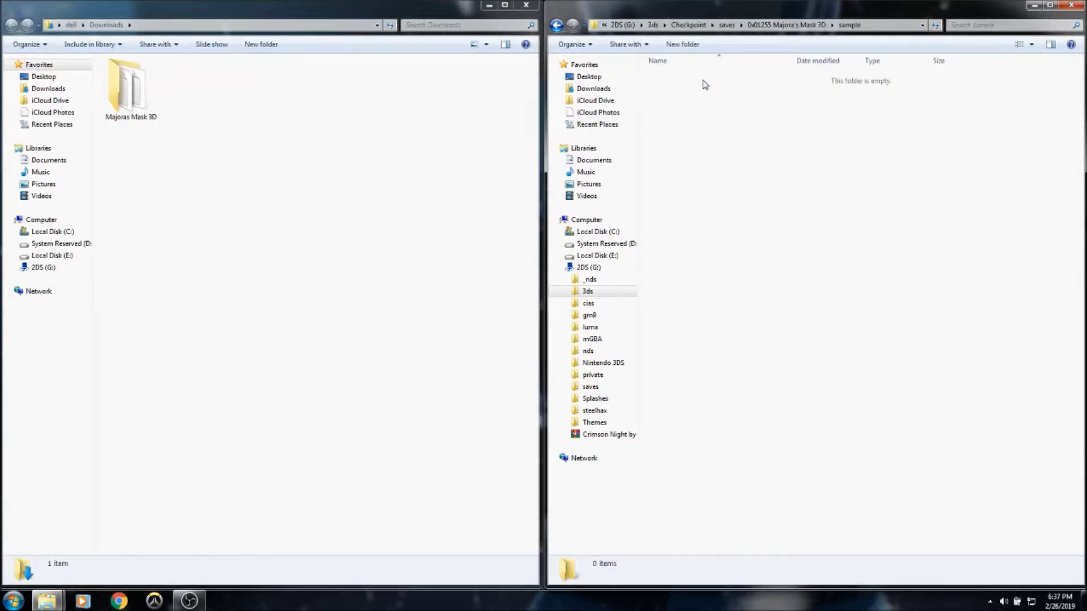
# Step: Drag save0.bin and save1.bin from Downloads\Majoras Mask 3D into the sample folder, then close Downloads
pyautogui.doubleClick(120, 90)
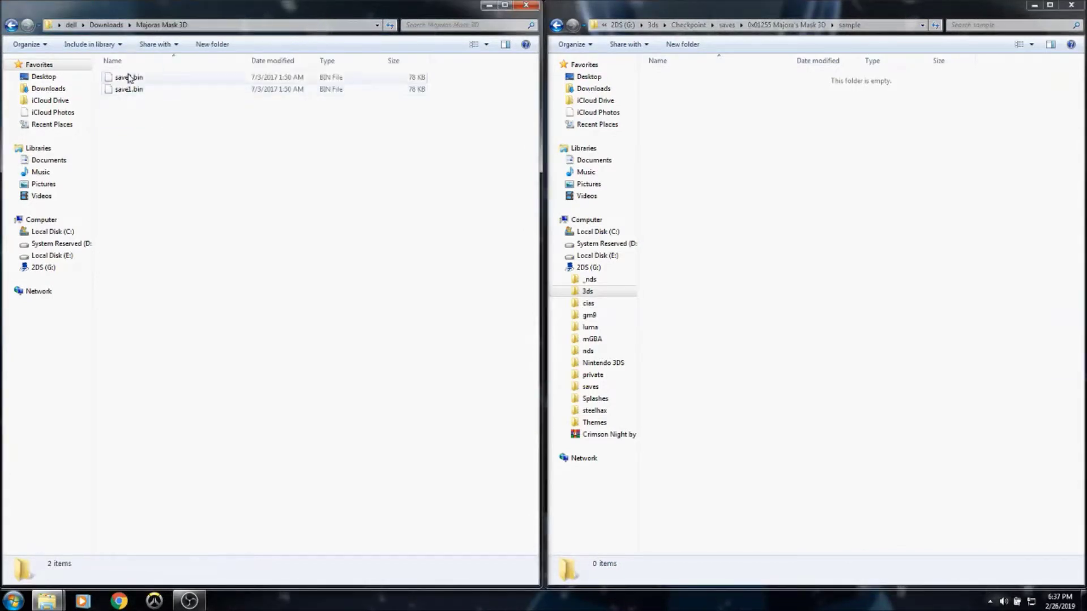
pyautogui.click(129, 78)
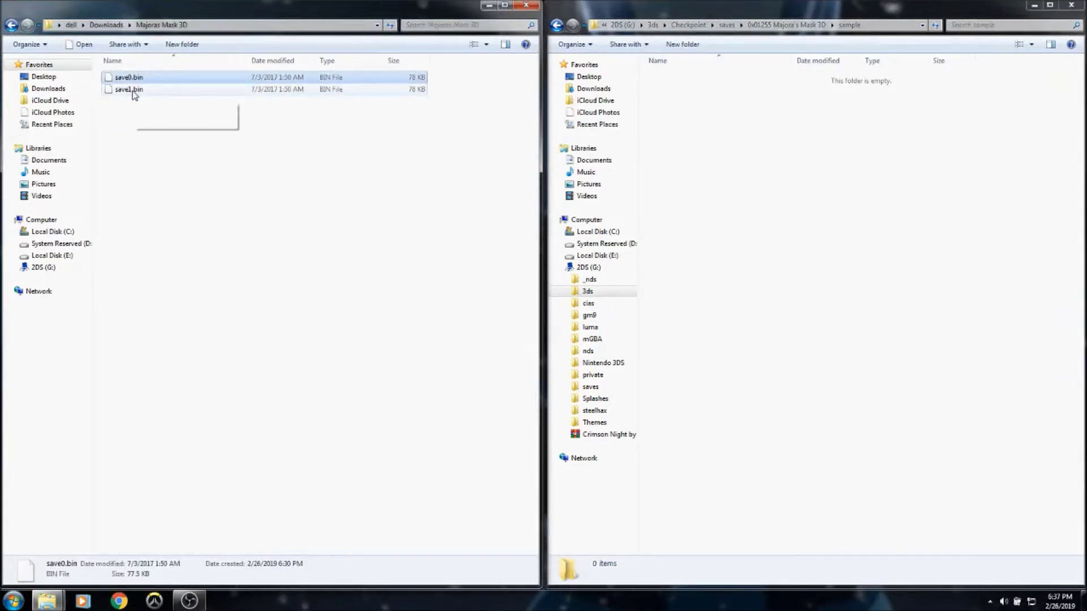
pyautogui.keyDown('shift'); pyautogui.click(133, 90); pyautogui.keyUp('shift')
pyautogui.moveTo(129, 82); pyautogui.dragTo(711, 171)
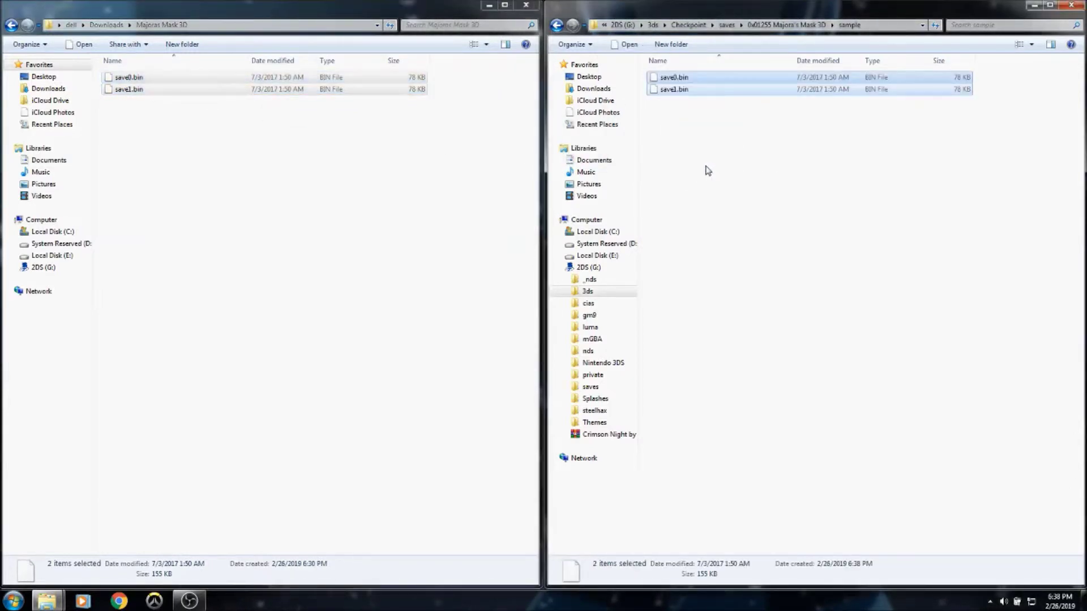
pyautogui.click(705, 170)
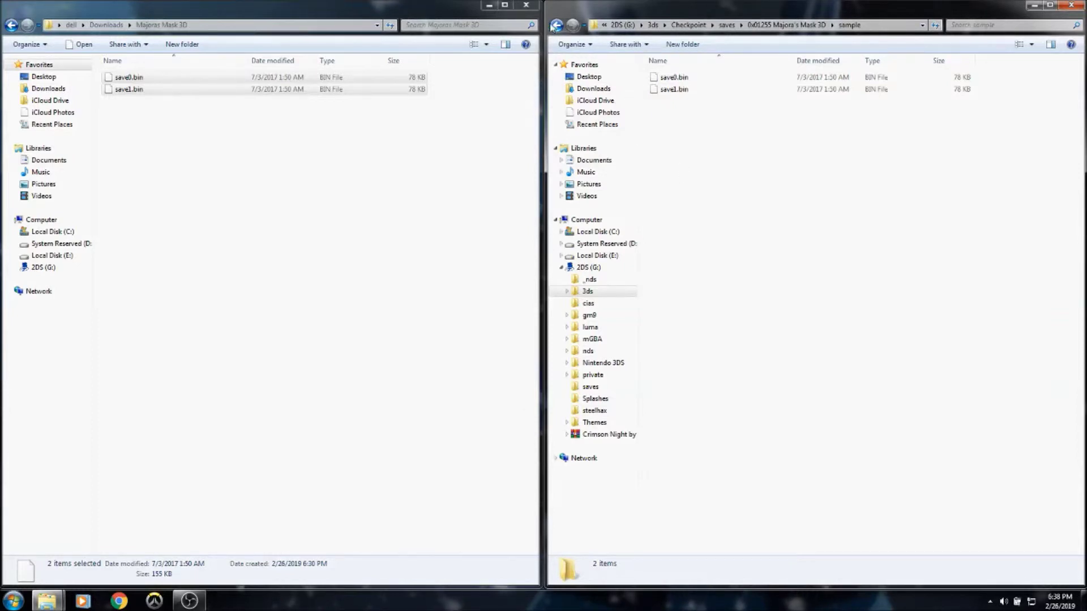
pyautogui.click(525, 7)
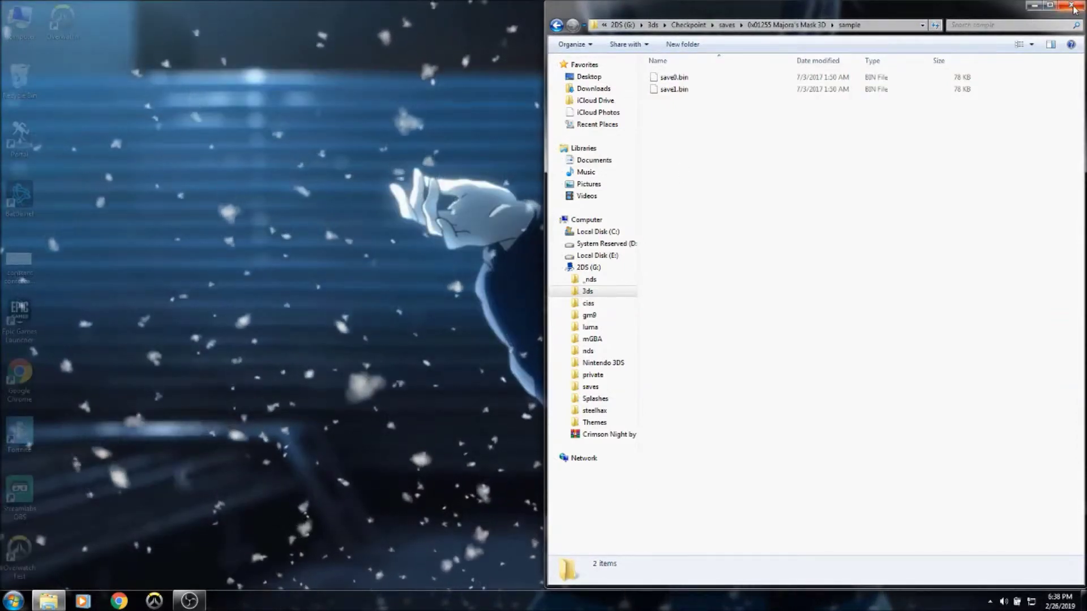